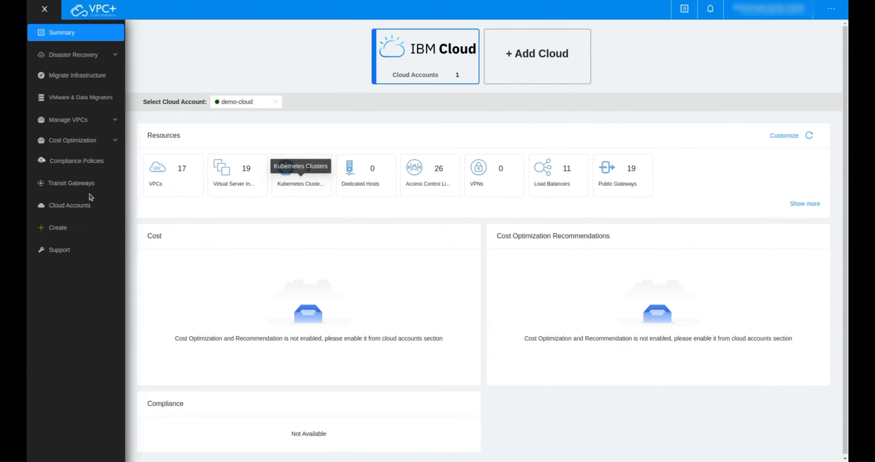
# Review the IBM Cloud VPC accounts, including demo-cloud, and the name and API key fields for adding a cloud account
pyautogui.click(78, 205)
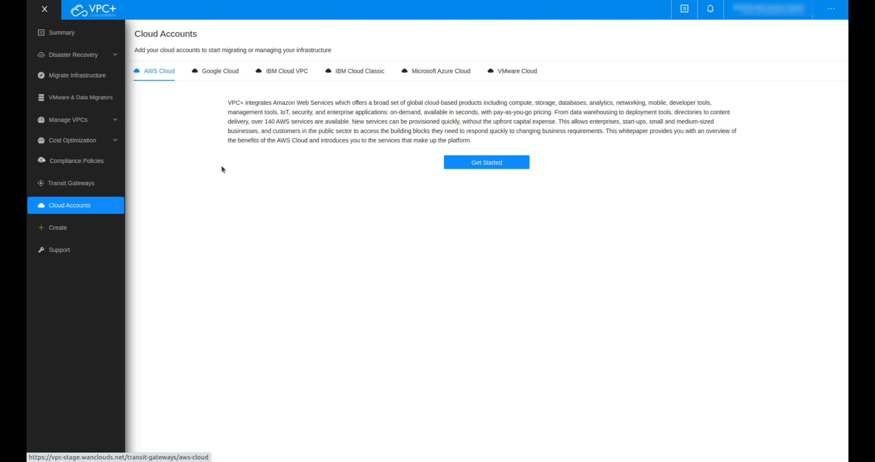
pyautogui.click(284, 76)
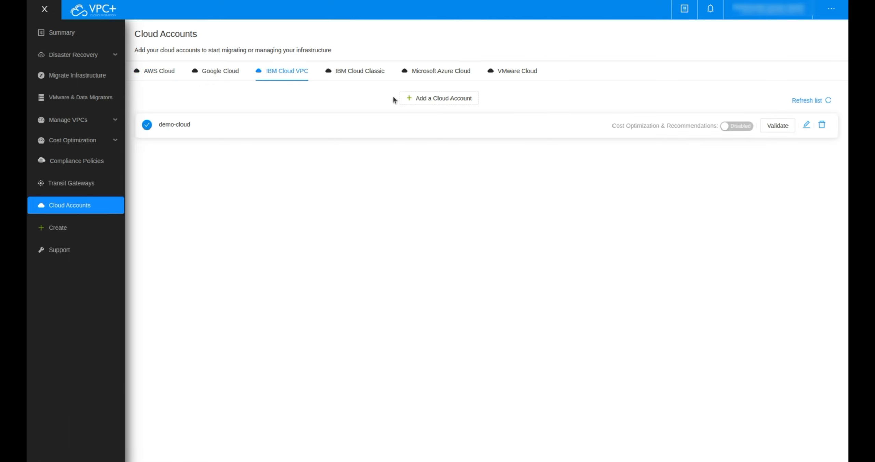
pyautogui.click(415, 99)
pyautogui.click(376, 130)
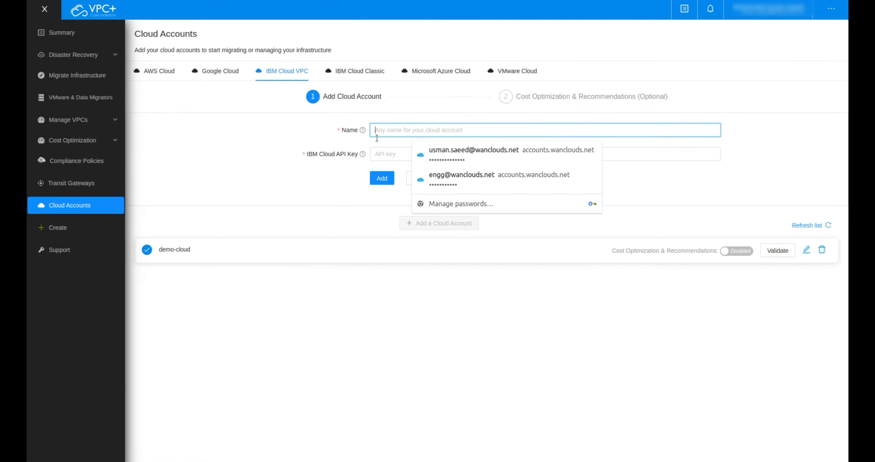
pyautogui.click(378, 154)
pyautogui.click(378, 189)
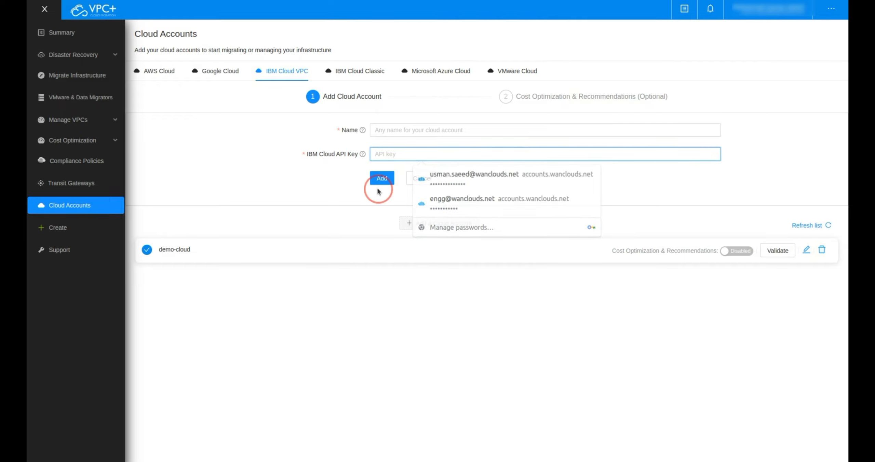
pyautogui.click(378, 189)
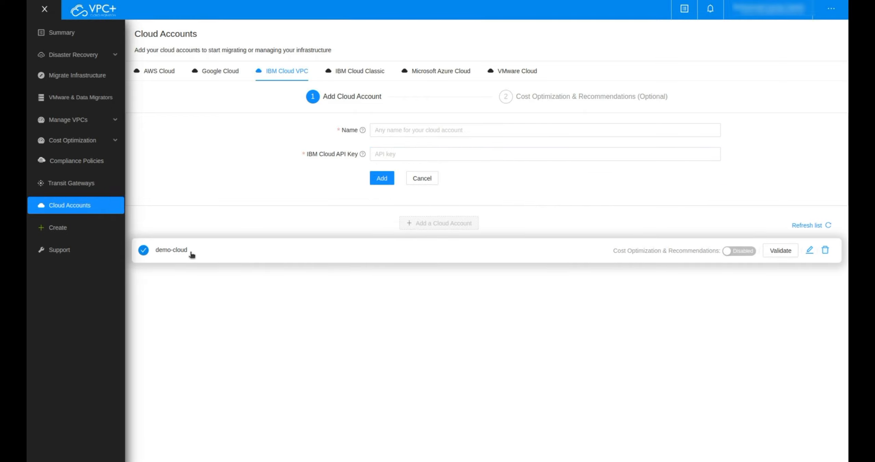
pyautogui.moveTo(189, 252); pyautogui.dragTo(152, 254)
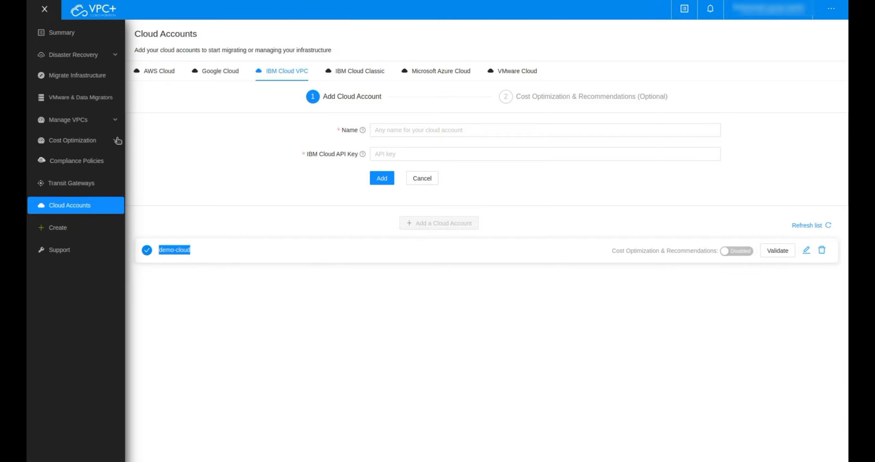
# Download the Kubernetes KAgent file for the IBM account demo-cloud from the on-premise Kubernetes disaster recovery prerequisites
pyautogui.click(114, 57)
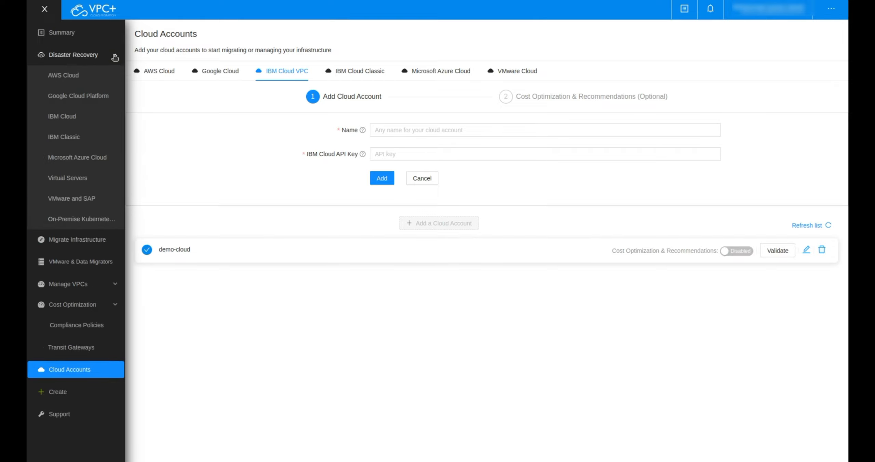
pyautogui.click(86, 218)
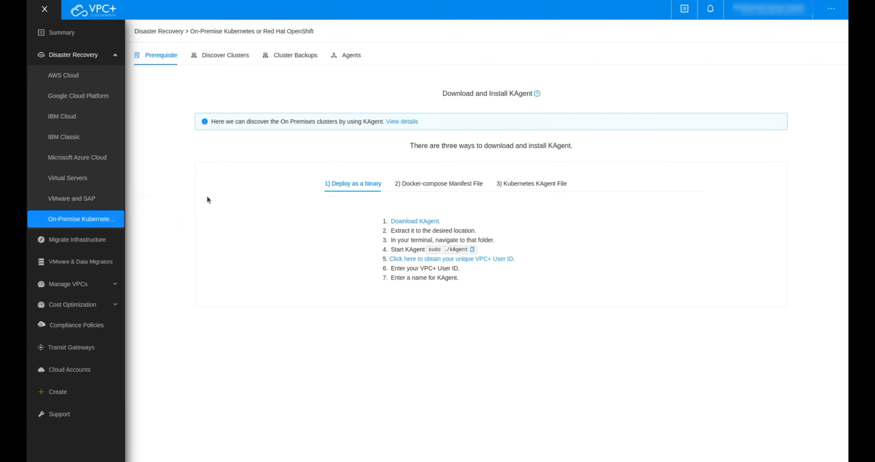
pyautogui.click(524, 191)
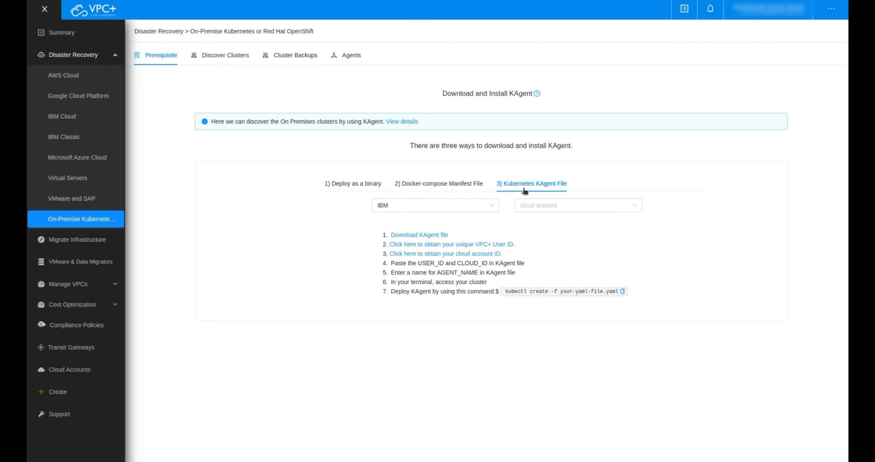
pyautogui.click(549, 212)
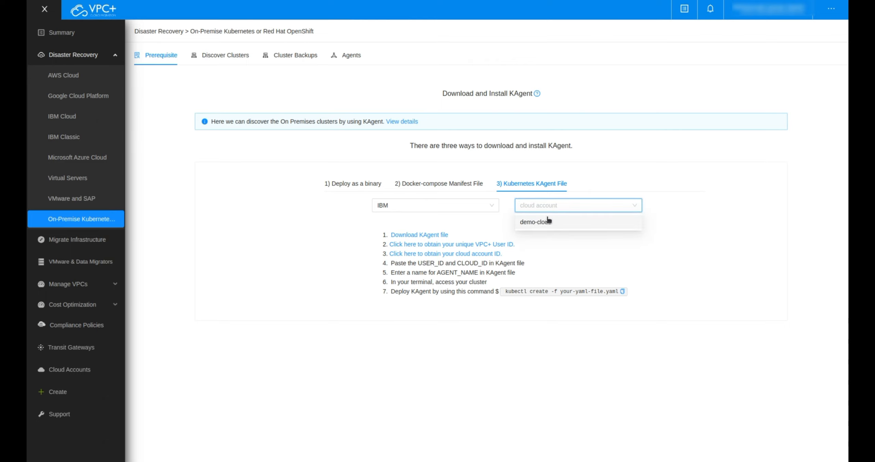
pyautogui.click(545, 221)
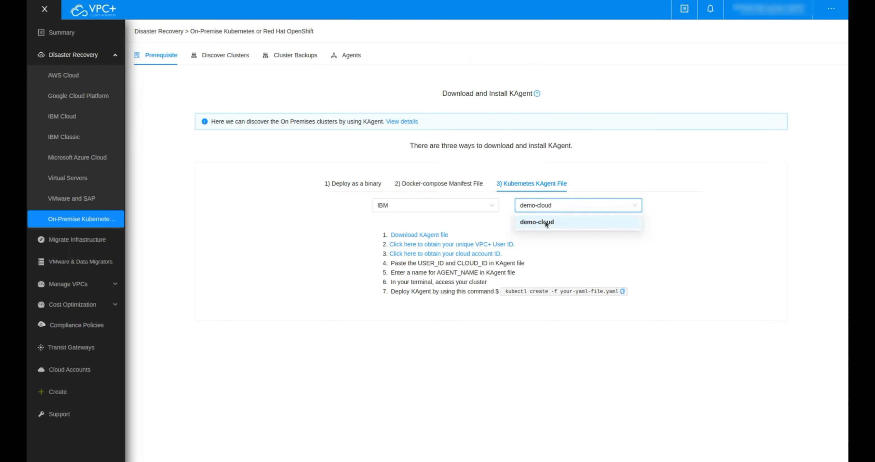
pyautogui.click(443, 235)
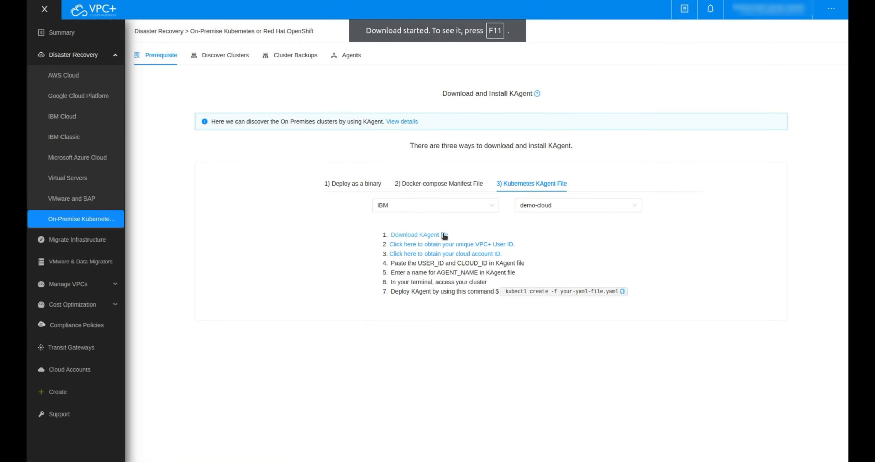
# Copy the VPC+ user ID, the cloud account ID and the kubectl create command for deploying KAgent
pyautogui.click(462, 245)
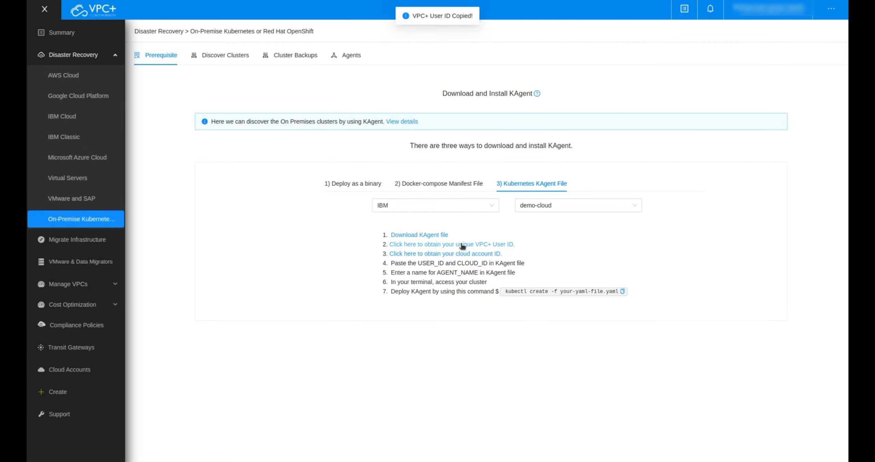
pyautogui.click(473, 254)
pyautogui.doubleClick(433, 263)
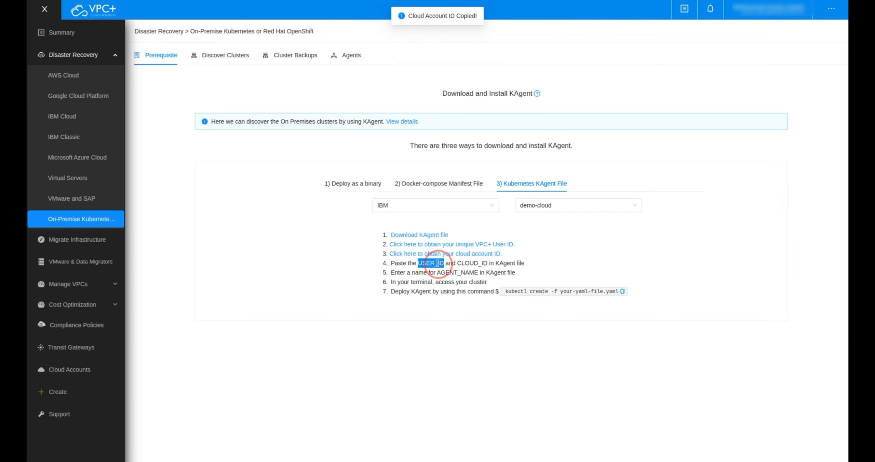
pyautogui.click(471, 263)
pyautogui.doubleClick(472, 263)
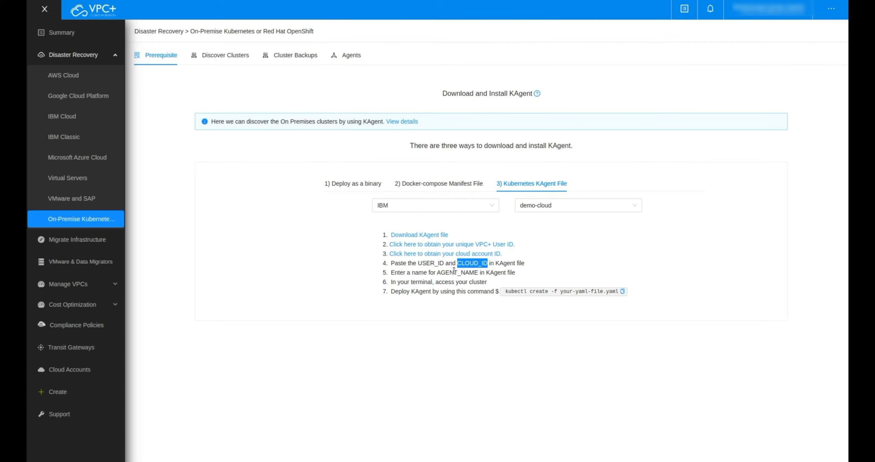
pyautogui.doubleClick(453, 272)
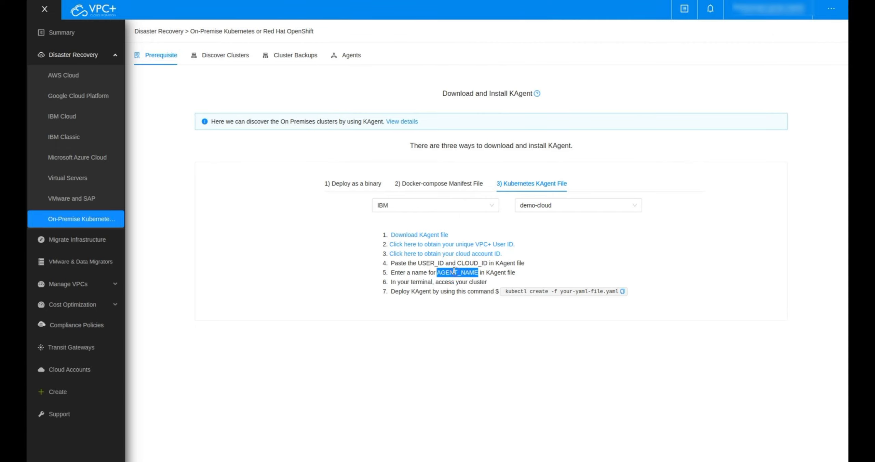
pyautogui.click(490, 281)
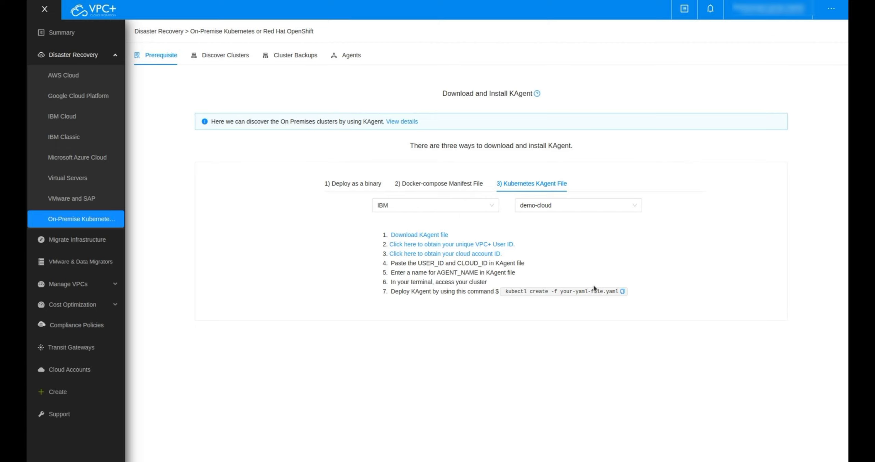
pyautogui.click(622, 292)
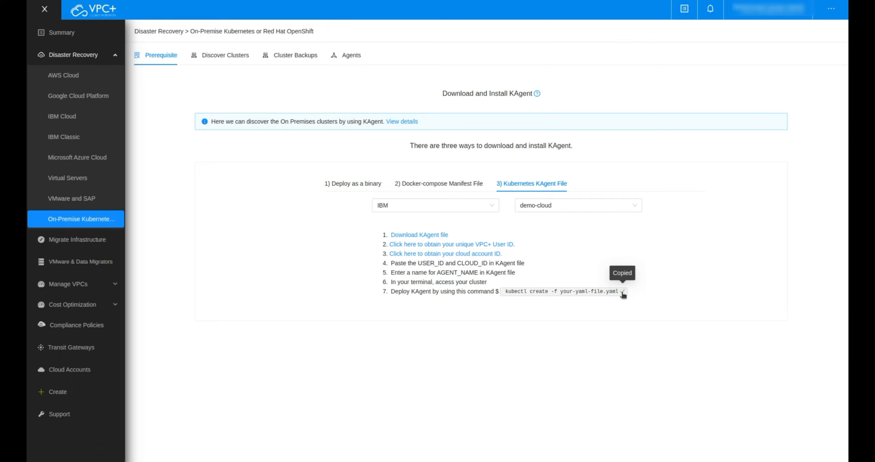
# Check the vpc-agent-openshift entry in the list of deployed agents
pyautogui.click(357, 59)
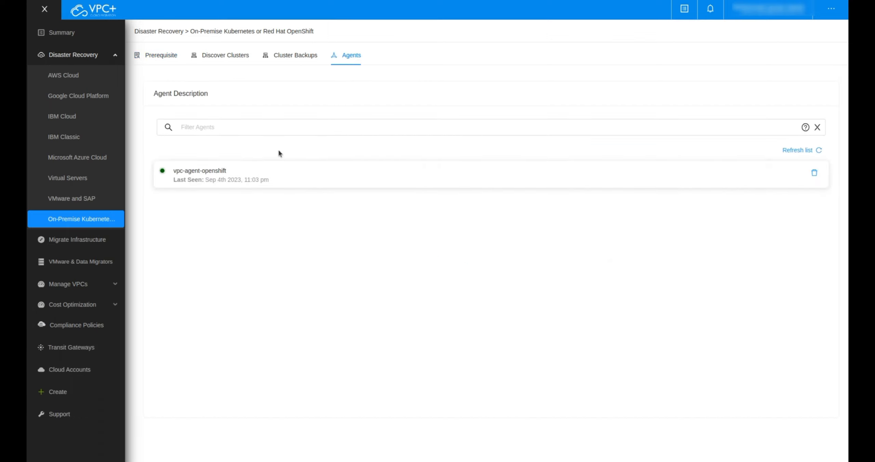
pyautogui.moveTo(230, 173); pyautogui.dragTo(166, 172)
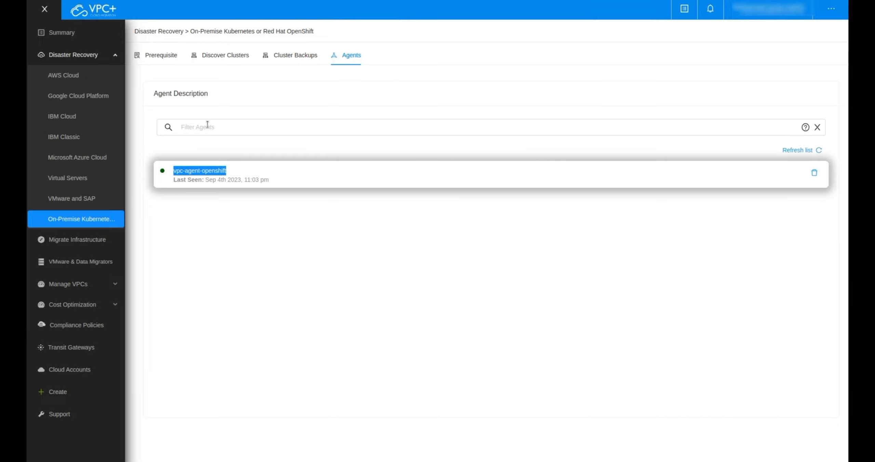
# Start a cluster discovery with the cloud account demo-cloud and the cluster name demo-onprem
pyautogui.click(220, 59)
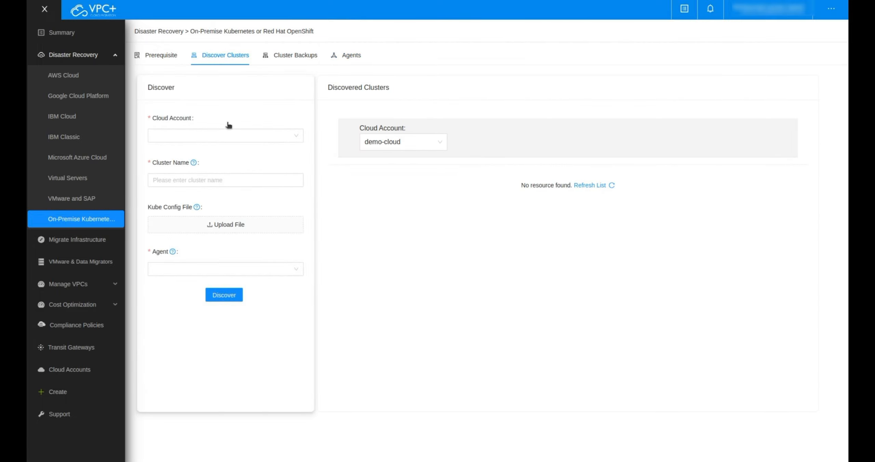
pyautogui.click(234, 136)
pyautogui.click(217, 153)
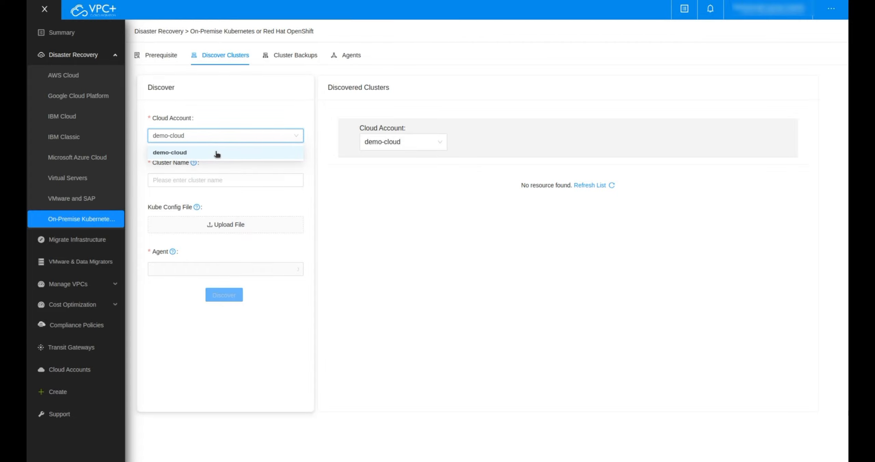
pyautogui.click(206, 178)
pyautogui.write('demo-onprem')
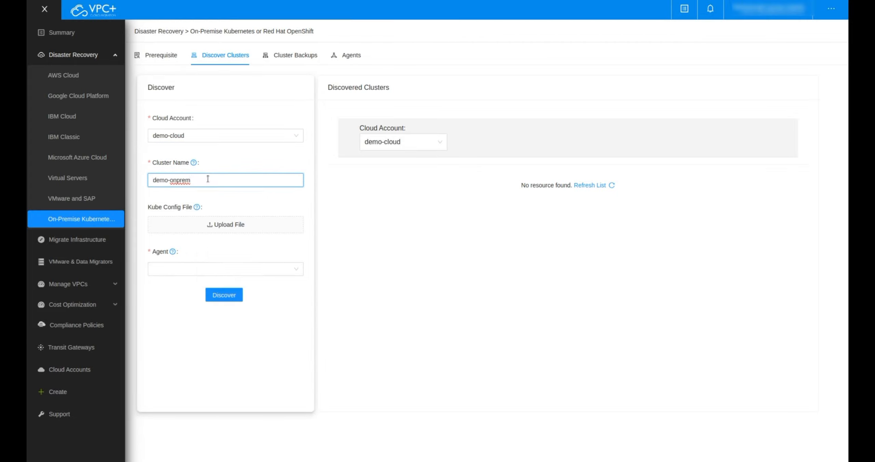
# Attach demo-kubeconfig.yaml as the kube config, assign the vpc-agent-openshift agent and run the cluster discovery
pyautogui.click(211, 224)
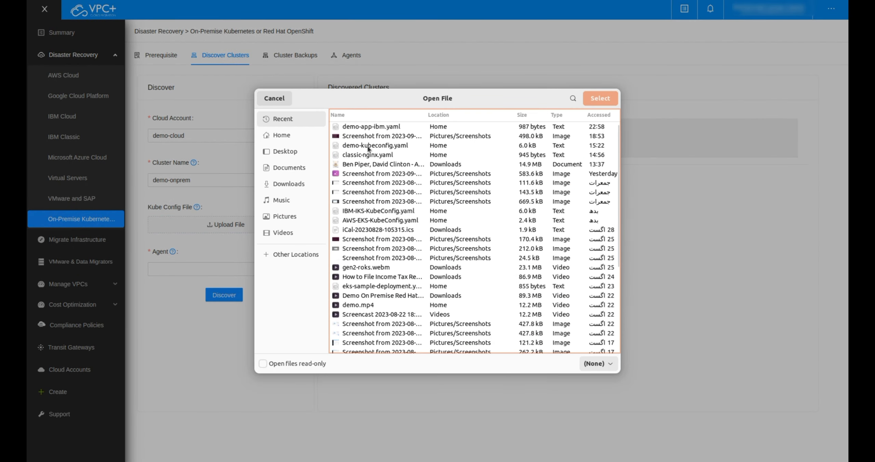
pyautogui.click(368, 147)
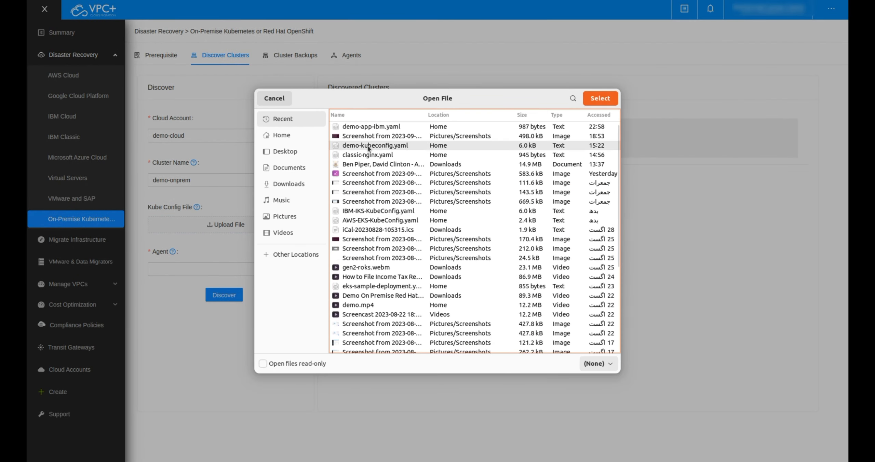
pyautogui.click(604, 100)
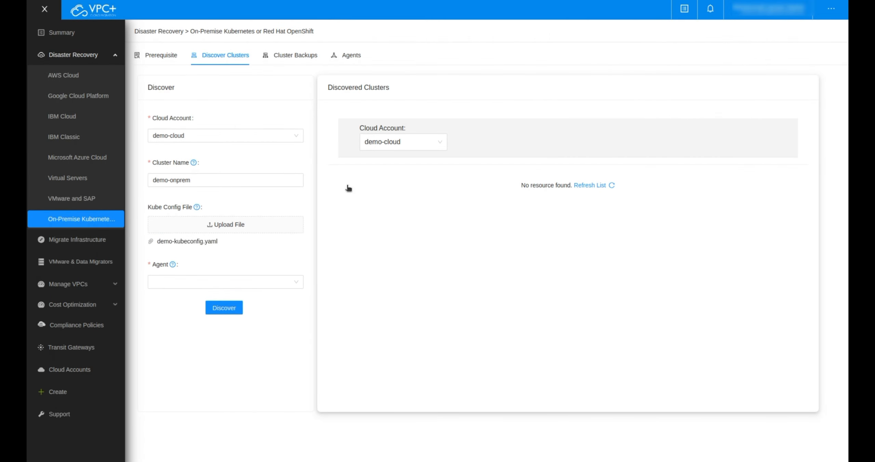
pyautogui.click(226, 285)
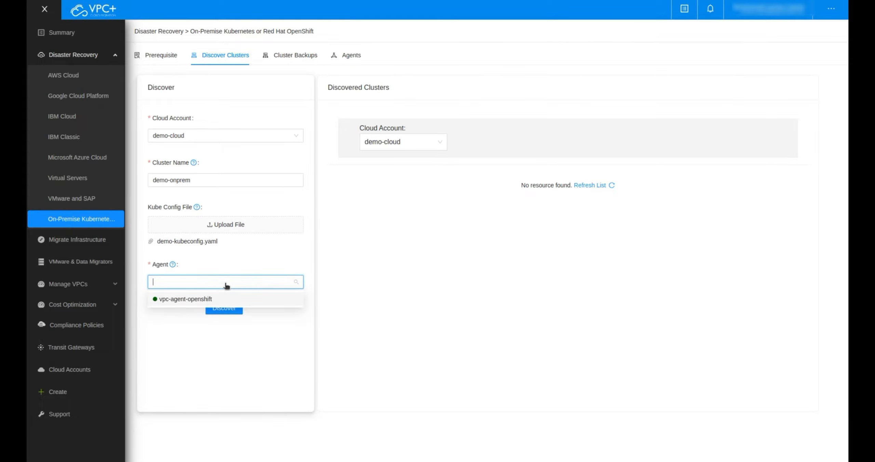
pyautogui.click(208, 300)
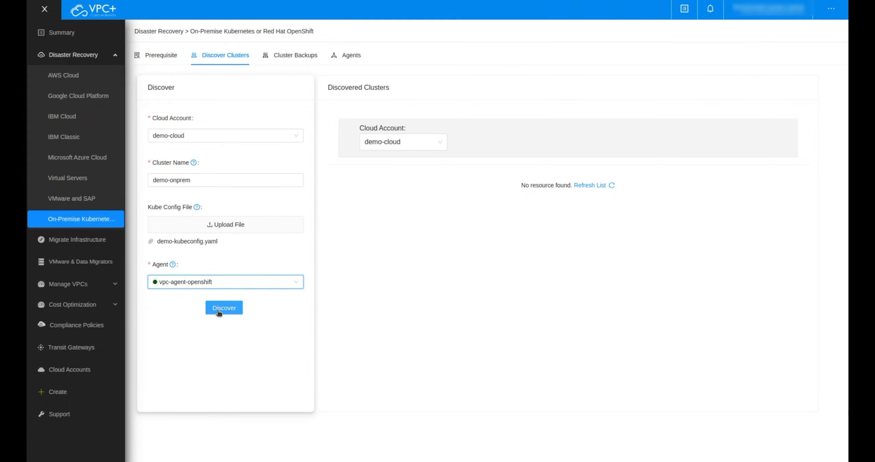
pyautogui.click(219, 309)
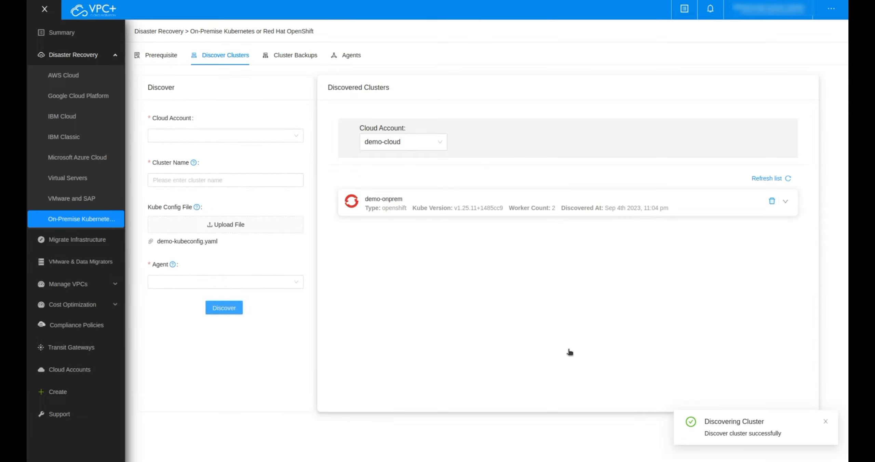
# Start a backup of the demo-ibm-ns namespace in the demo-onprem cluster and proceed past the prerequisites
pyautogui.click(720, 207)
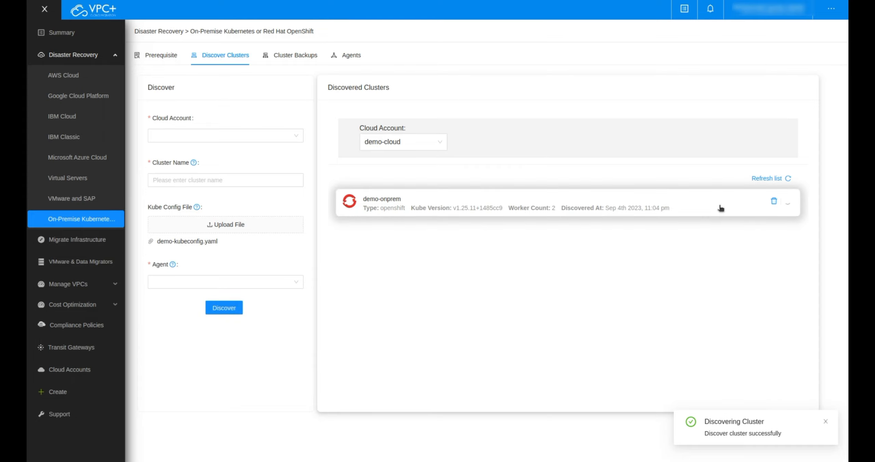
pyautogui.click(699, 227)
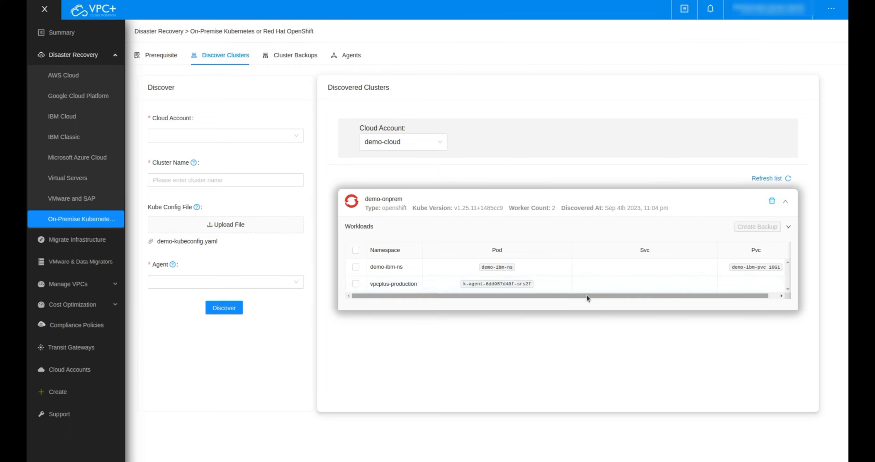
pyautogui.click(357, 270)
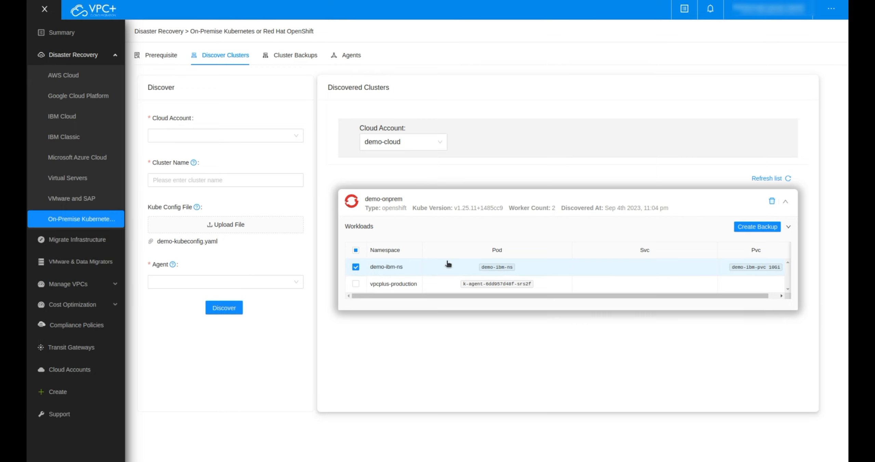
pyautogui.click(738, 227)
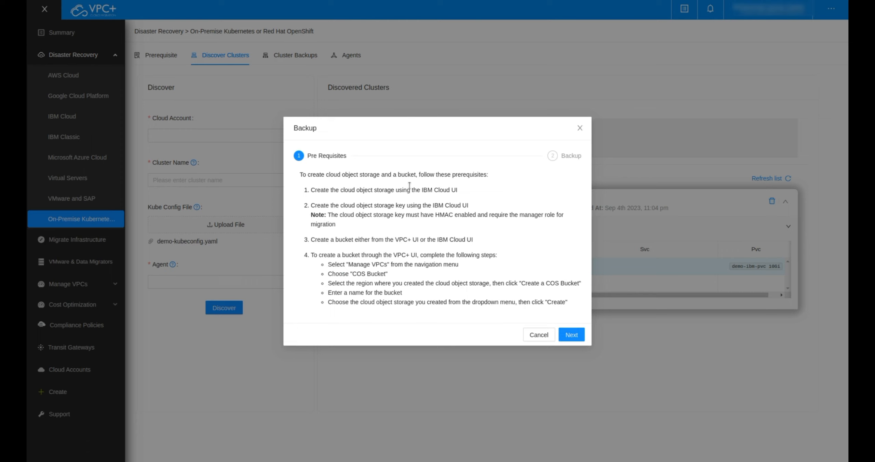
pyautogui.moveTo(352, 158); pyautogui.dragTo(303, 159)
pyautogui.click(366, 161)
pyautogui.click(573, 337)
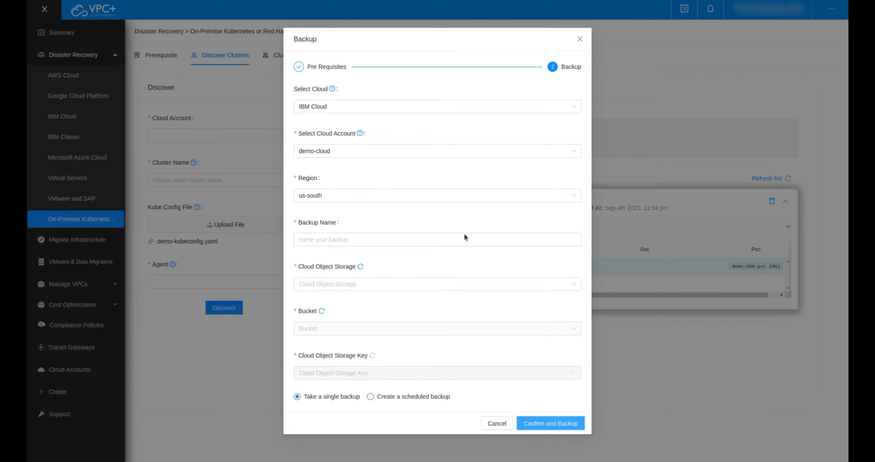
# Set the backup destination to IBM Cloud, account demo-cloud and region us-south, and name the backup backup-demo-onprem
pyautogui.click(358, 114)
pyautogui.click(344, 123)
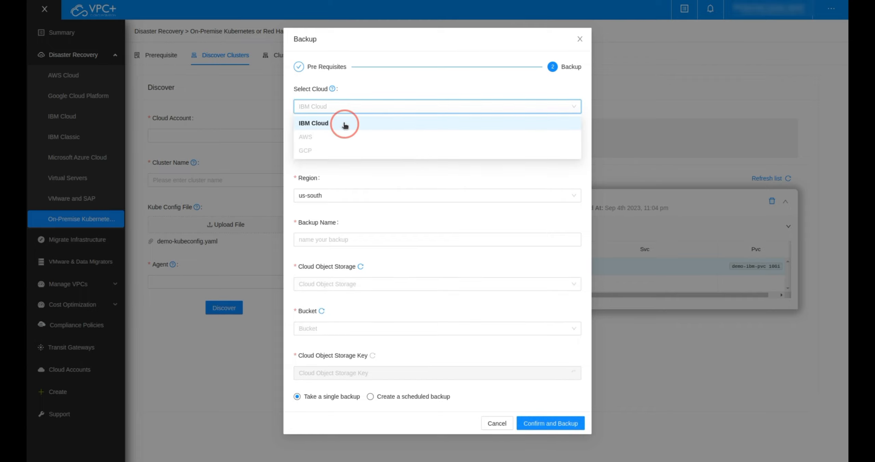
pyautogui.click(345, 149)
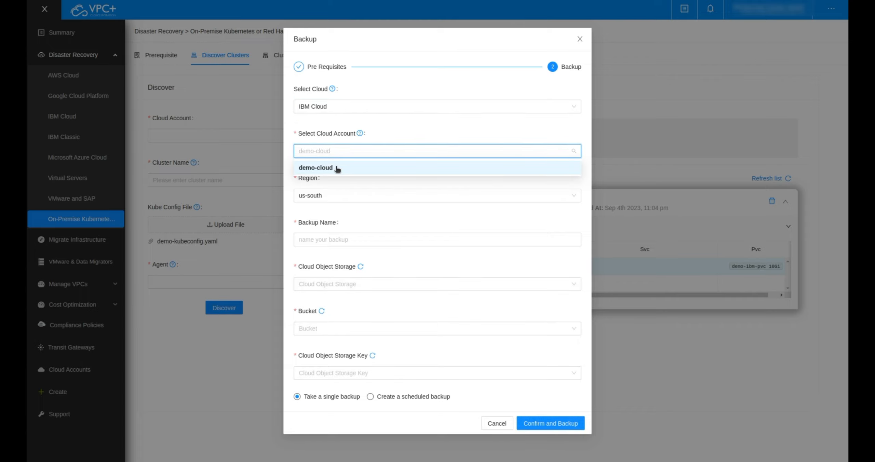
pyautogui.click(336, 168)
pyautogui.click(333, 198)
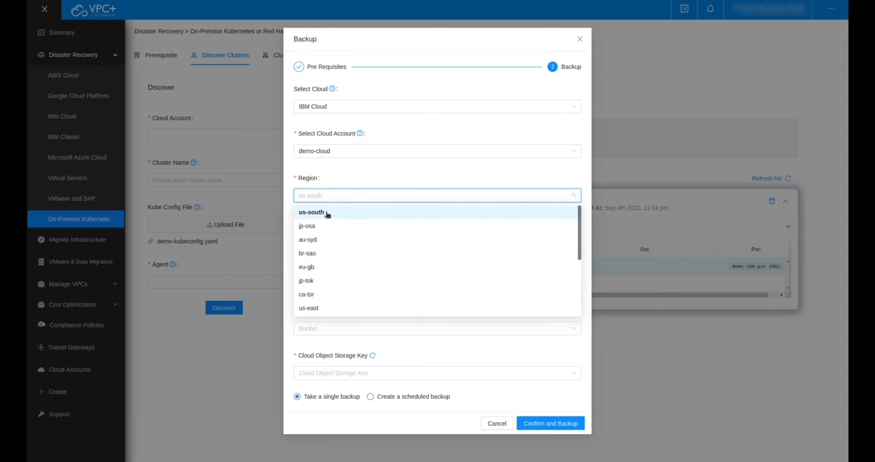
pyautogui.click(328, 213)
pyautogui.click(328, 238)
pyautogui.hotkey('ctrl', 'v')
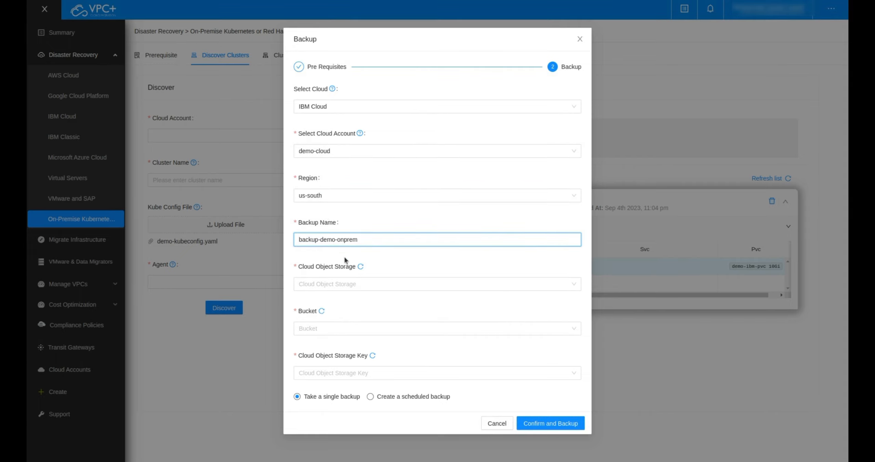
# Store the backup in the DraaS and Migration Testing object storage, with the bucket kubernetes-backup-bucket and the storage key draas-backup
pyautogui.click(365, 283)
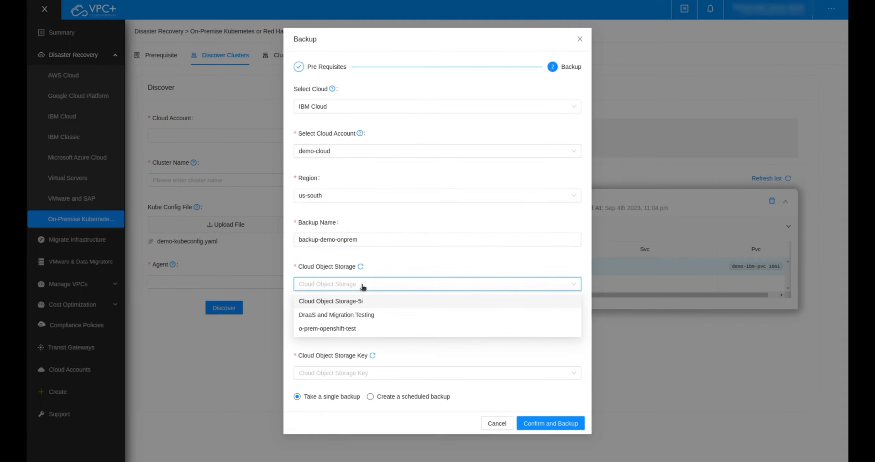
pyautogui.click(354, 314)
pyautogui.click(354, 328)
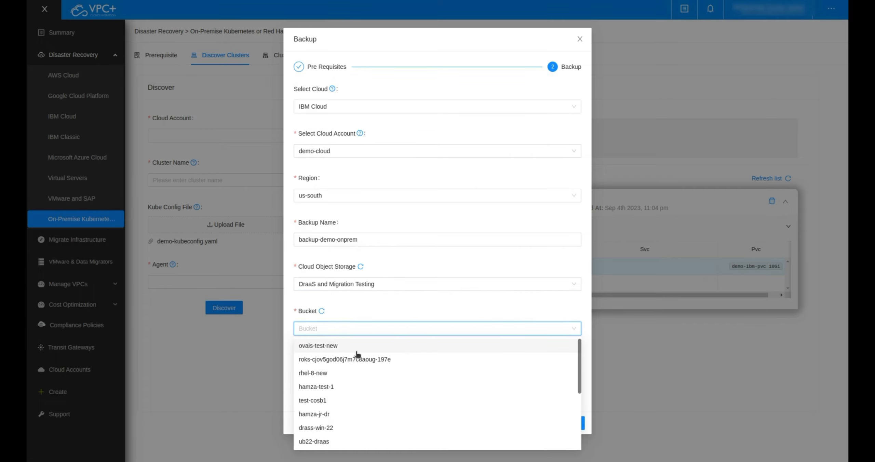
pyautogui.click(359, 373)
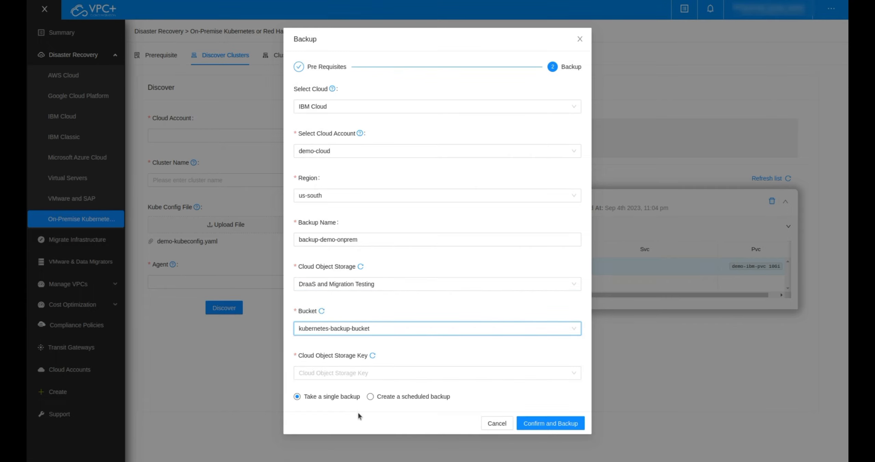
pyautogui.click(361, 376)
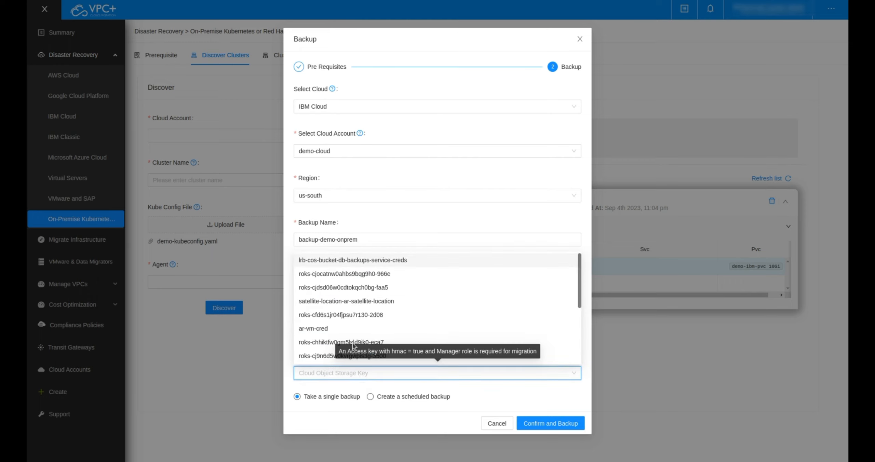
pyautogui.scroll(-3, 353, 342)
pyautogui.click(354, 355)
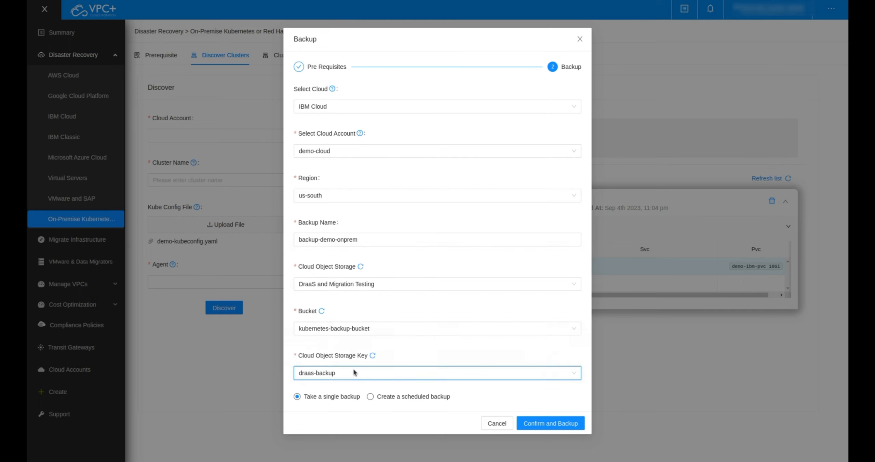
pyautogui.click(370, 397)
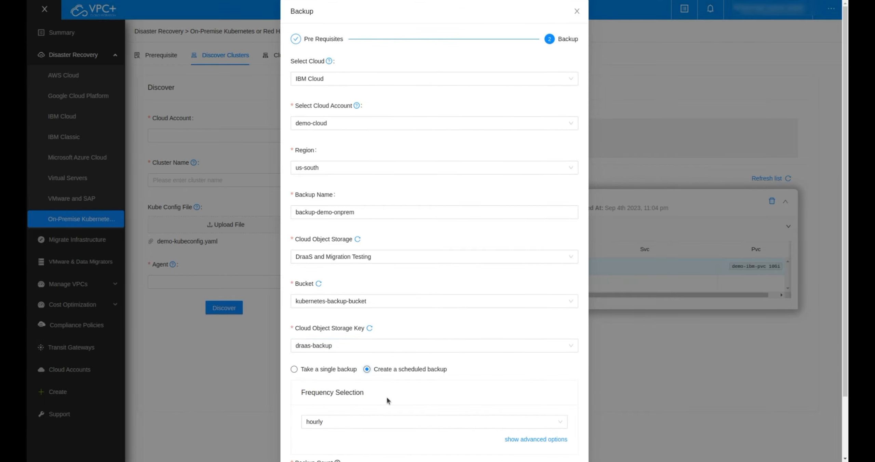
pyautogui.scroll(-2, 387, 396)
pyautogui.click(383, 410)
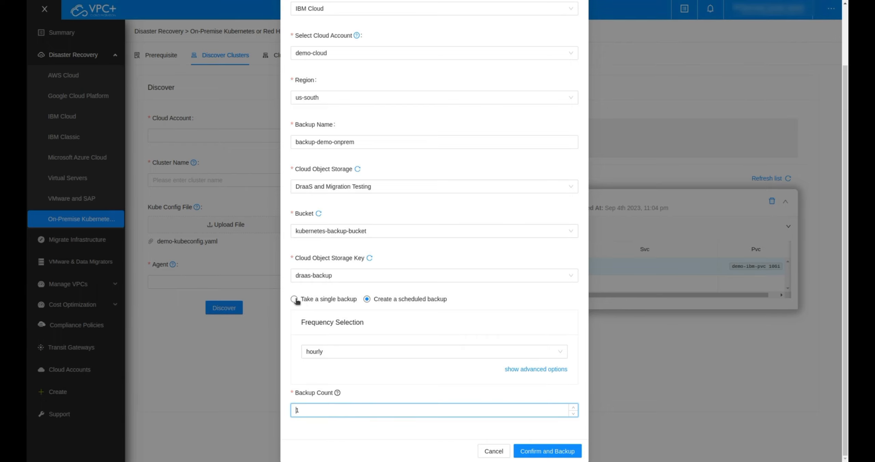
pyautogui.click(295, 300)
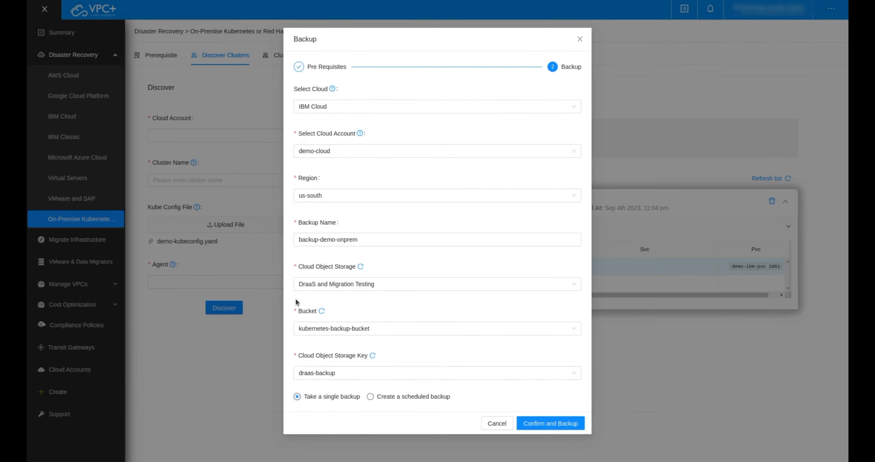
# Confirm and run the single backup of the demo-onprem cluster, and close its provisioning report
pyautogui.click(543, 426)
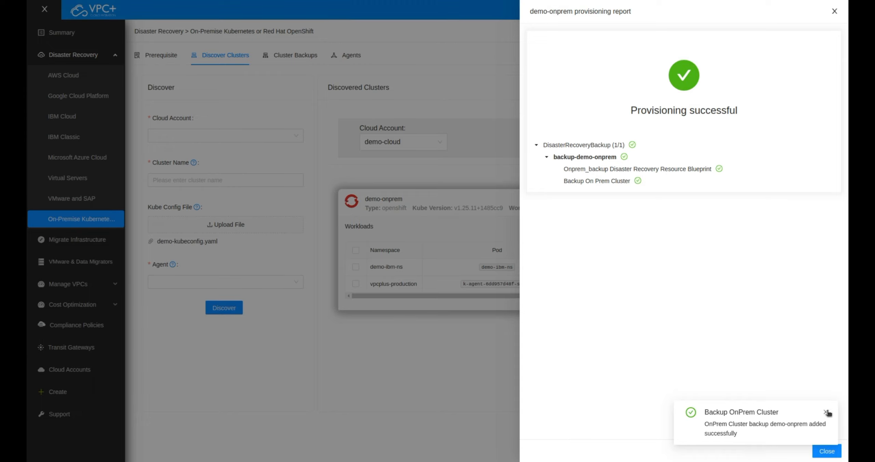
pyautogui.click(827, 413)
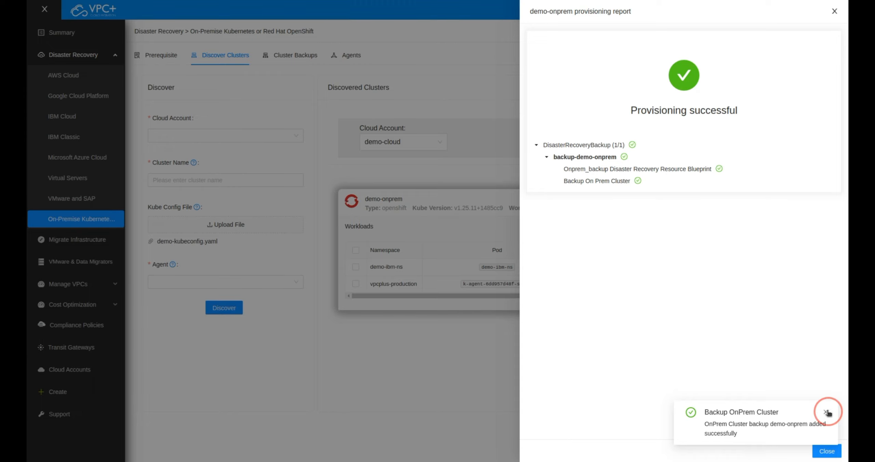
pyautogui.click(830, 452)
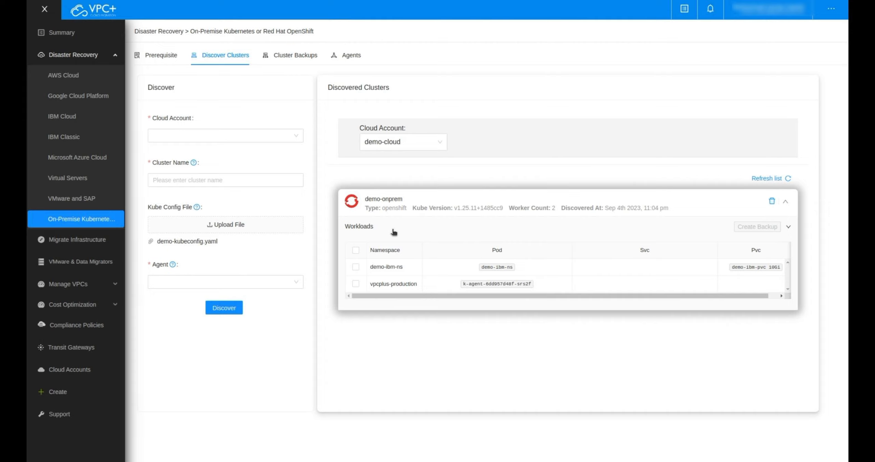
# Check the existing workloads of demo-os-target-cluster among the IBM Cloud disaster recovery clusters
pyautogui.click(72, 117)
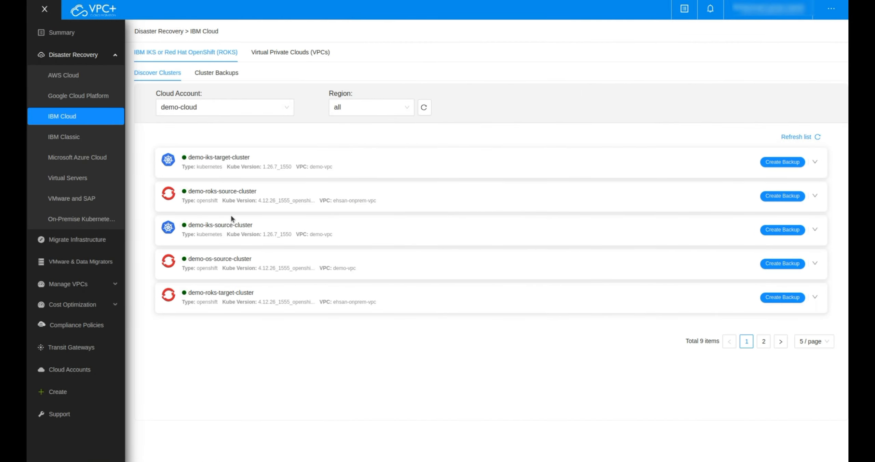
pyautogui.click(764, 343)
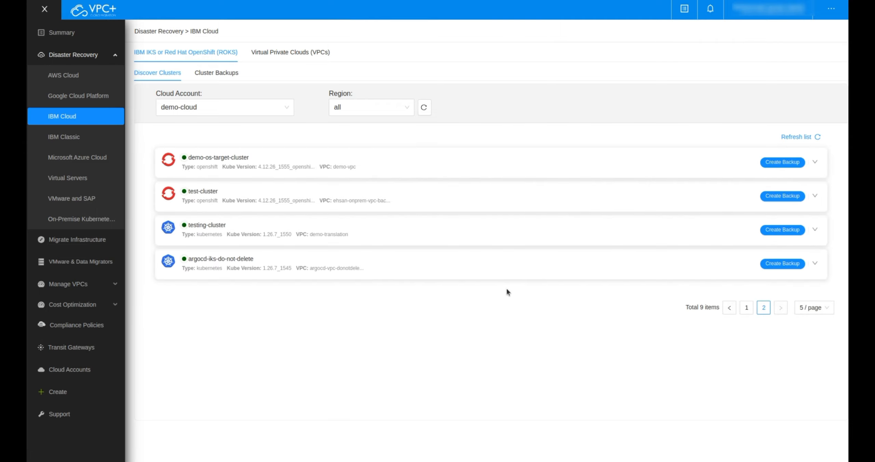
pyautogui.click(453, 163)
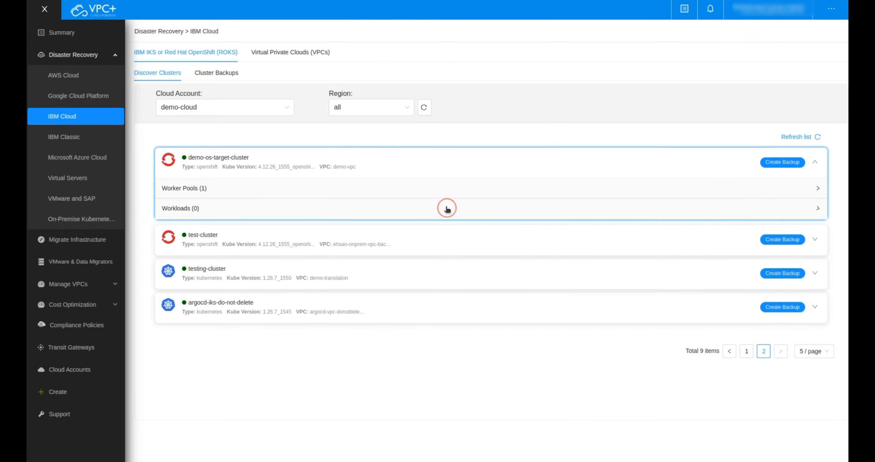
pyautogui.click(446, 208)
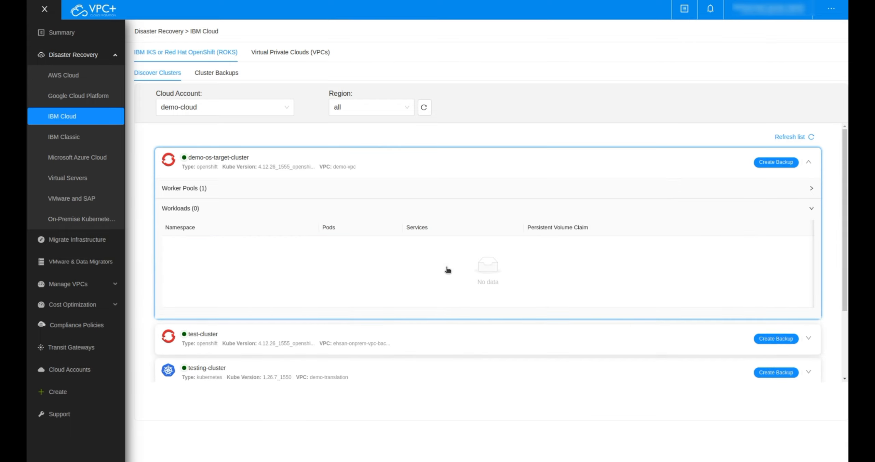
pyautogui.click(444, 160)
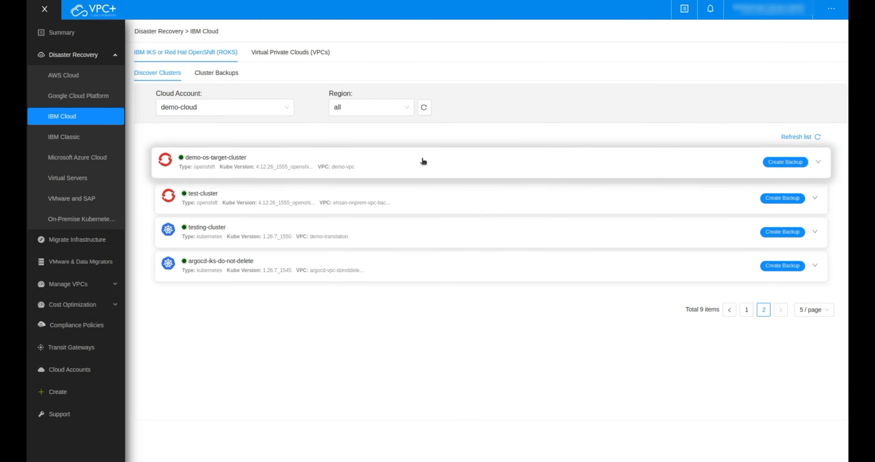
# Start a restore from the demo-onprem cluster's backup in the on-premise Kubernetes cluster backups
pyautogui.click(112, 220)
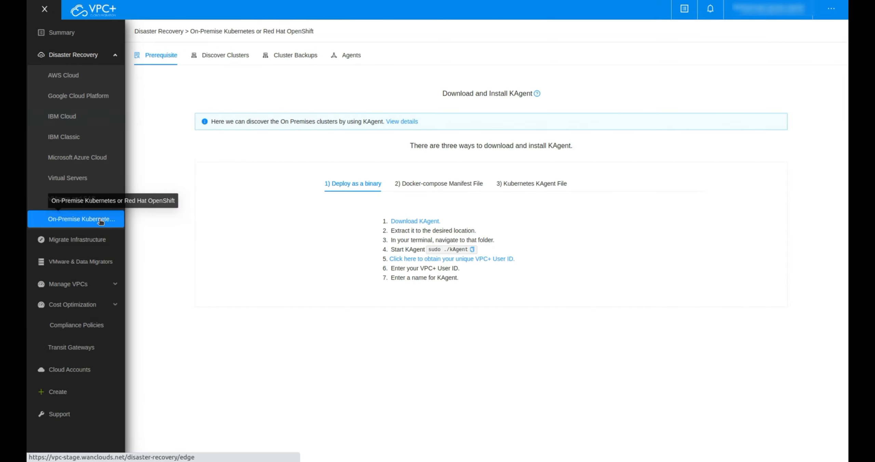
pyautogui.click(307, 57)
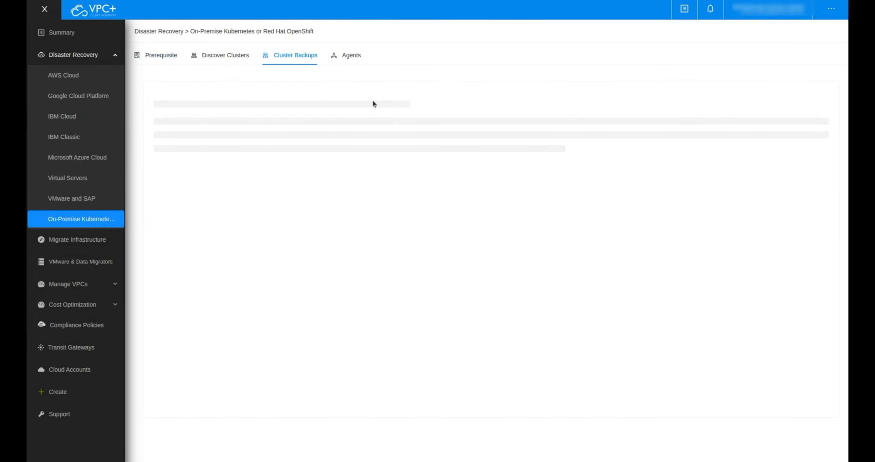
pyautogui.click(616, 156)
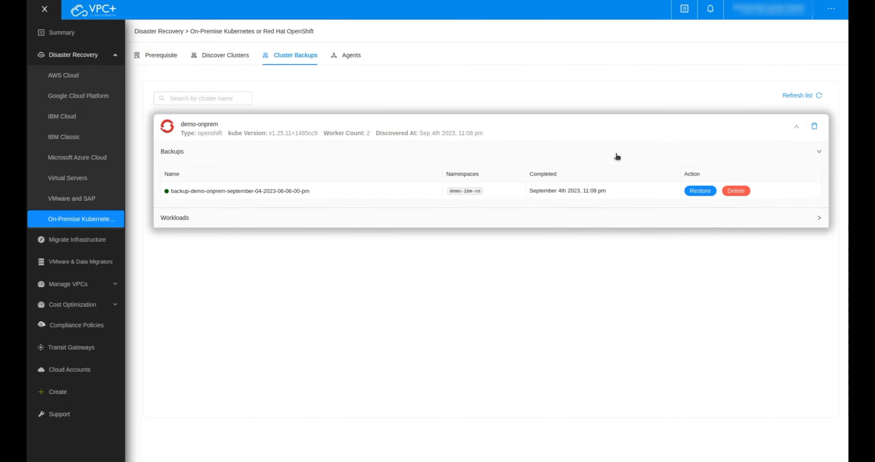
pyautogui.click(701, 193)
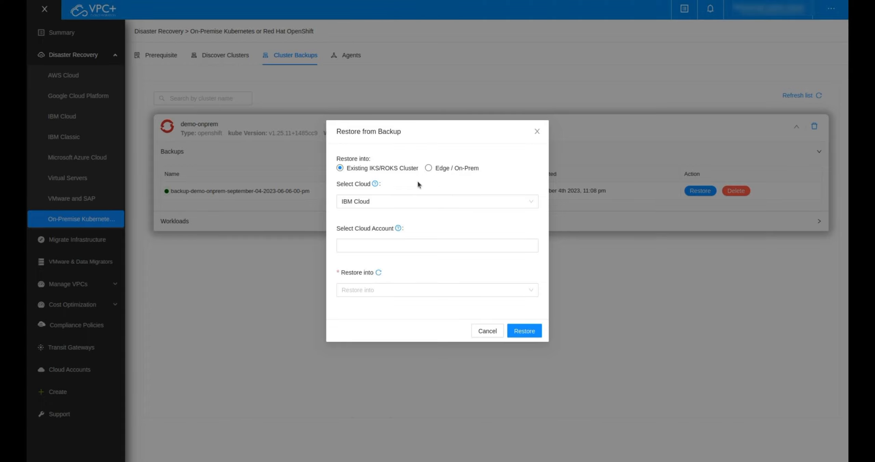
# Set the restore target to the existing IKS/ROKS cluster demo-os-target-cluster on IBM Cloud under the account demo-cloud
pyautogui.click(396, 172)
pyautogui.click(397, 200)
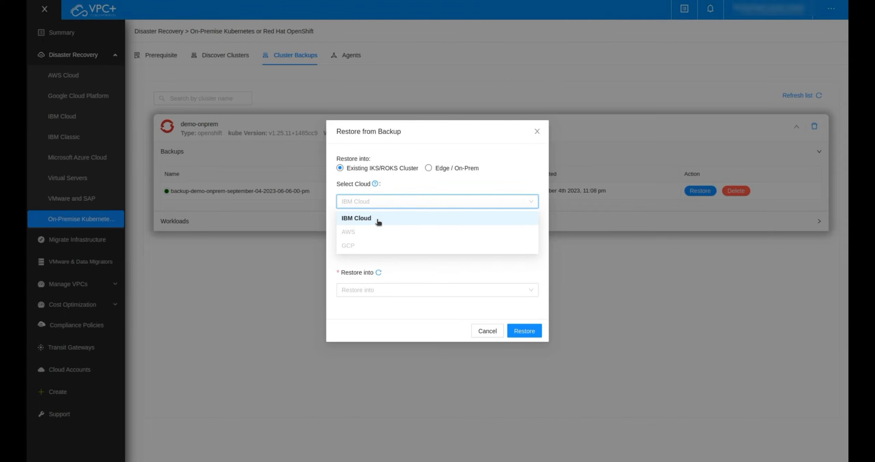
pyautogui.click(378, 222)
pyautogui.click(385, 245)
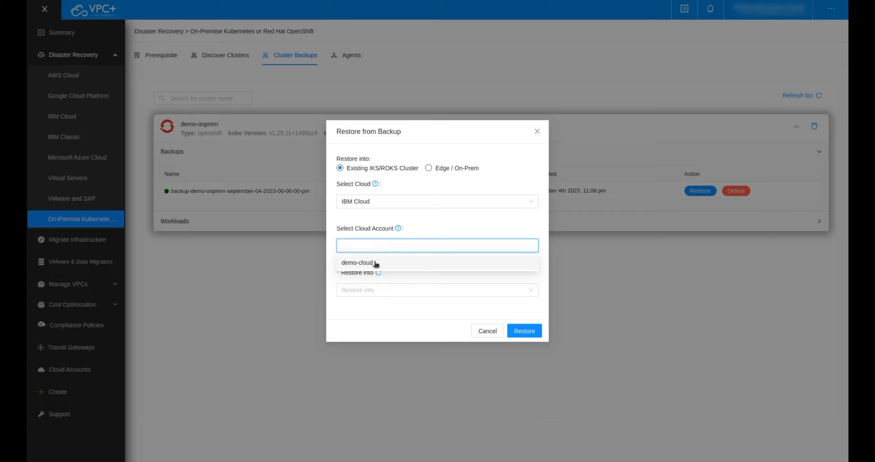
pyautogui.click(376, 263)
pyautogui.click(388, 291)
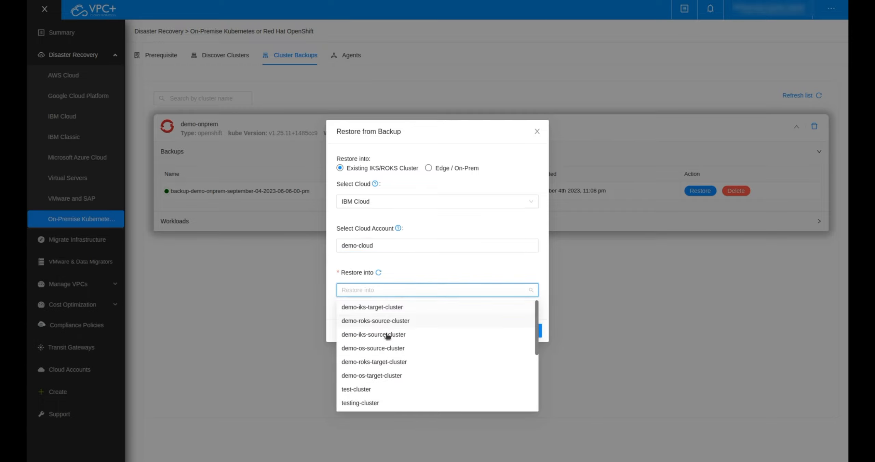
pyautogui.click(388, 375)
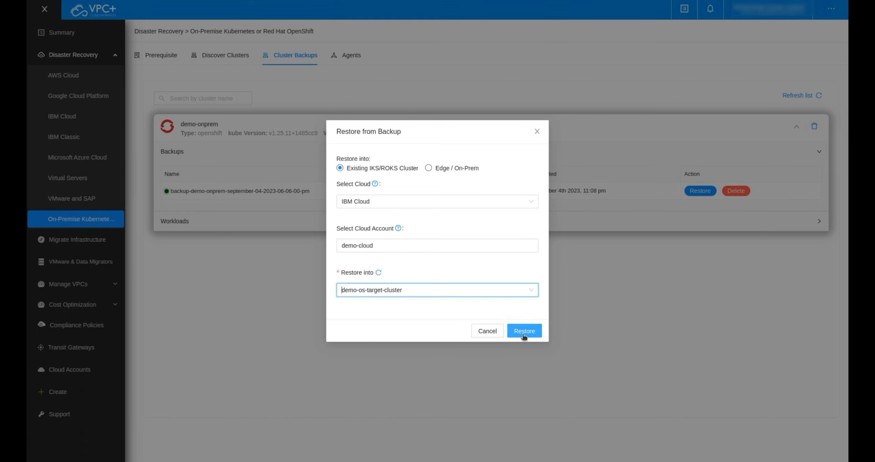
# Run the restore into demo-os-target-cluster and close its provisioning report
pyautogui.click(524, 334)
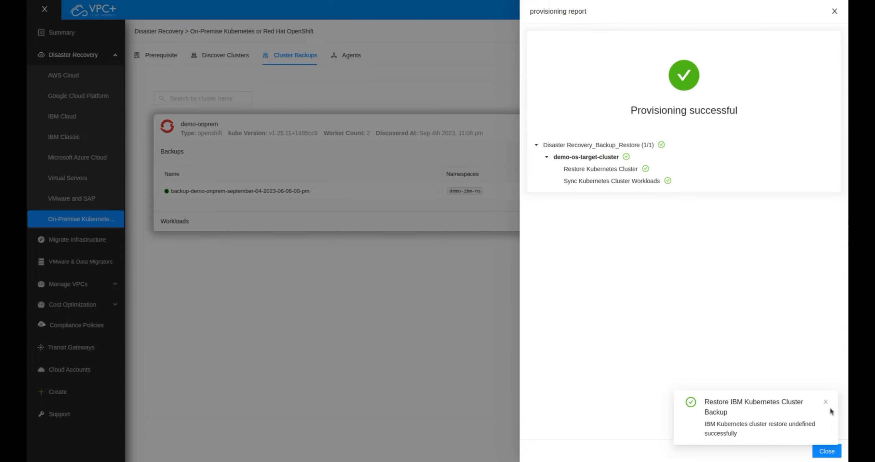
pyautogui.click(826, 401)
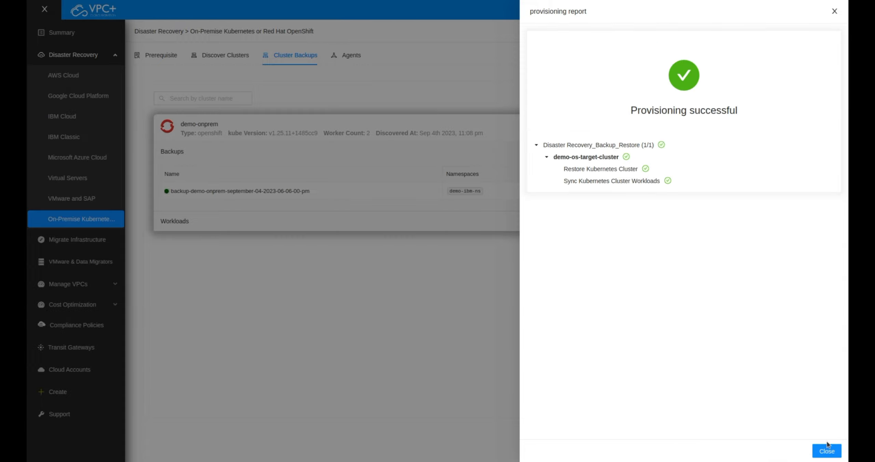
pyautogui.click(827, 451)
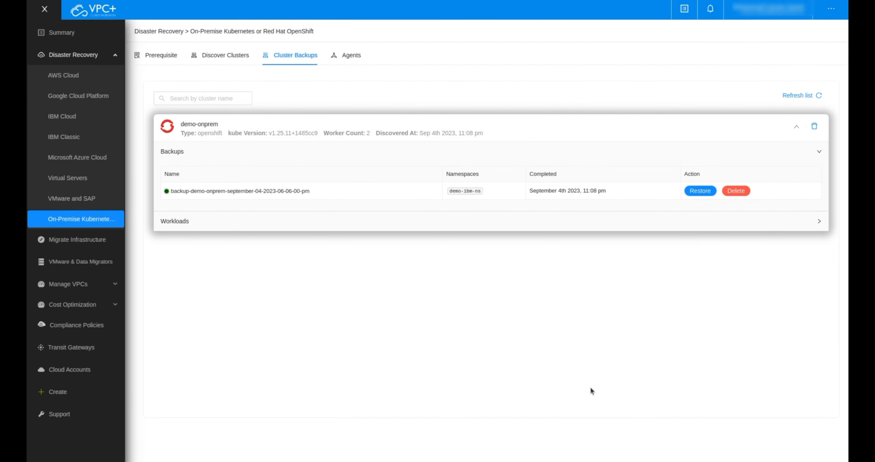
# Check the workloads of demo-os-target-cluster in the IBM Cloud clusters for the demo-ibm-ns namespace
pyautogui.click(74, 116)
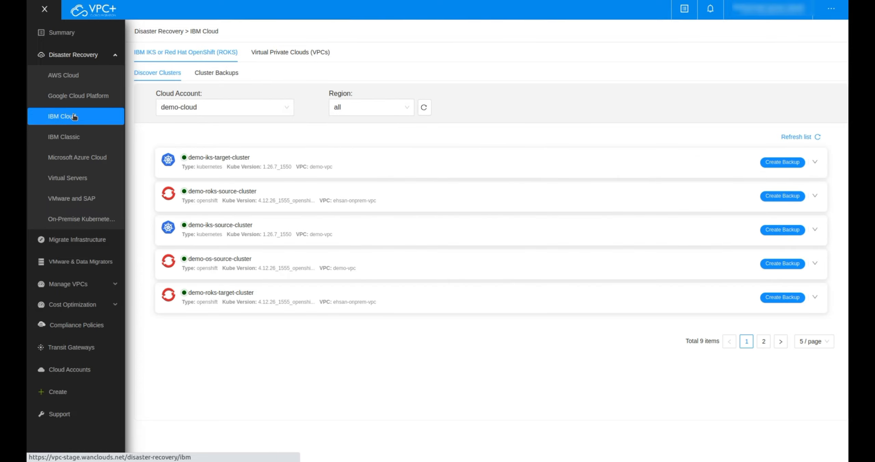
pyautogui.click(764, 341)
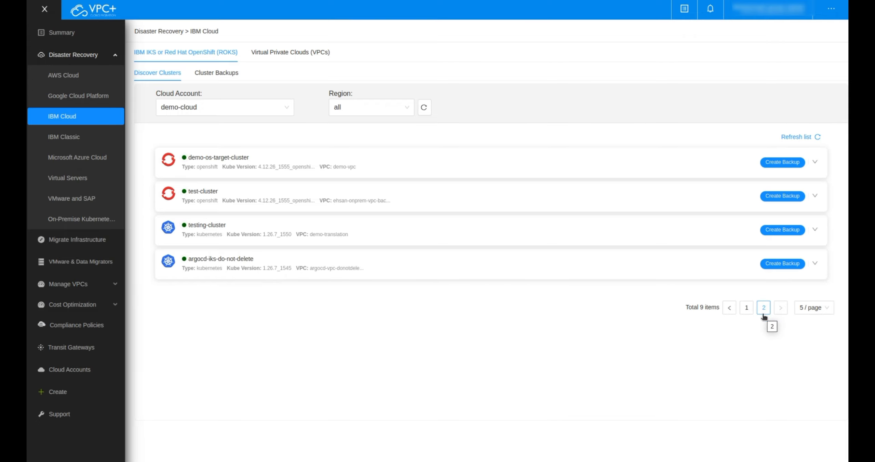
pyautogui.click(639, 165)
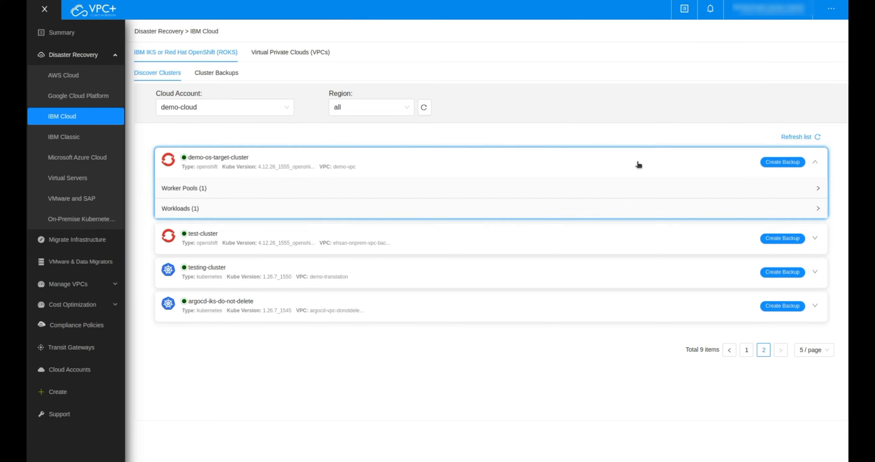
pyautogui.click(608, 204)
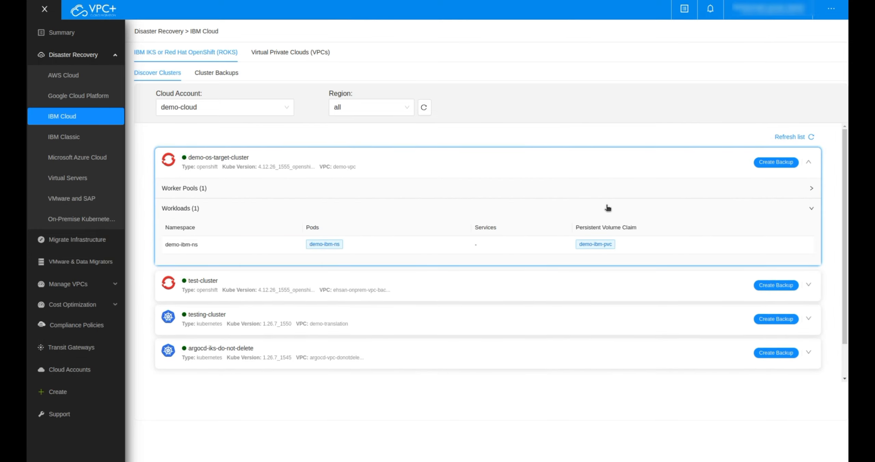
pyautogui.click(201, 252)
pyautogui.moveTo(202, 252); pyautogui.dragTo(157, 250)
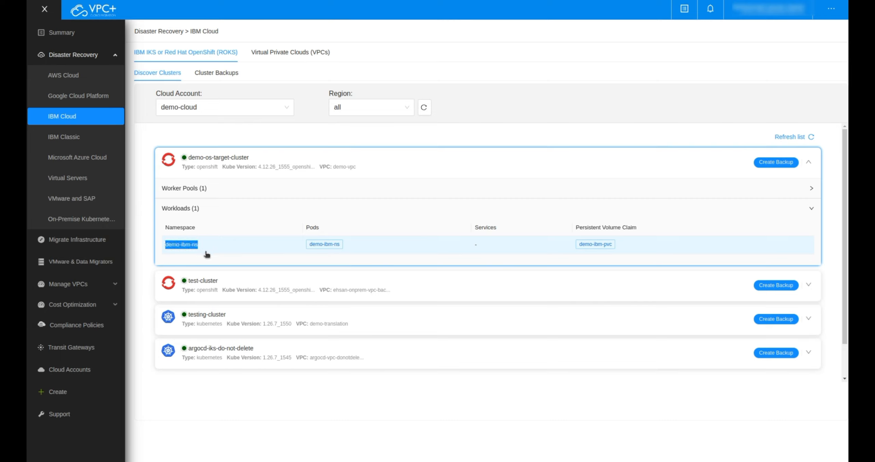